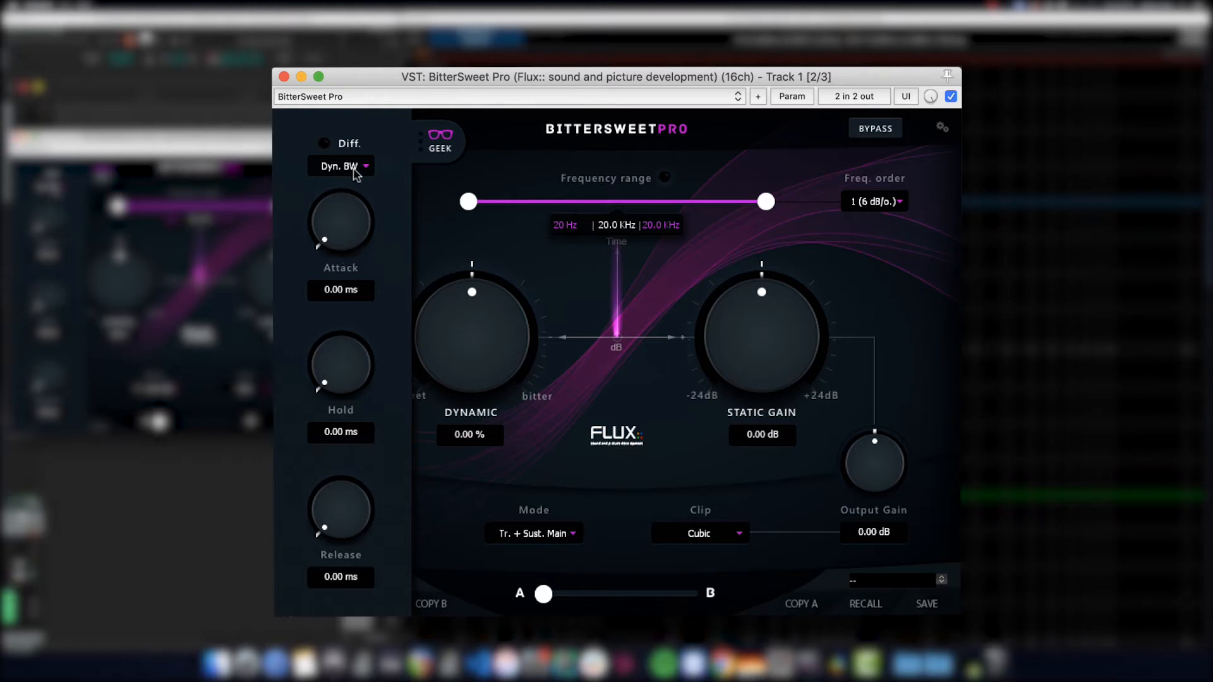
Set the filter type in the Geek settings to Static BW and close those settings.
click(352, 169)
click(322, 161)
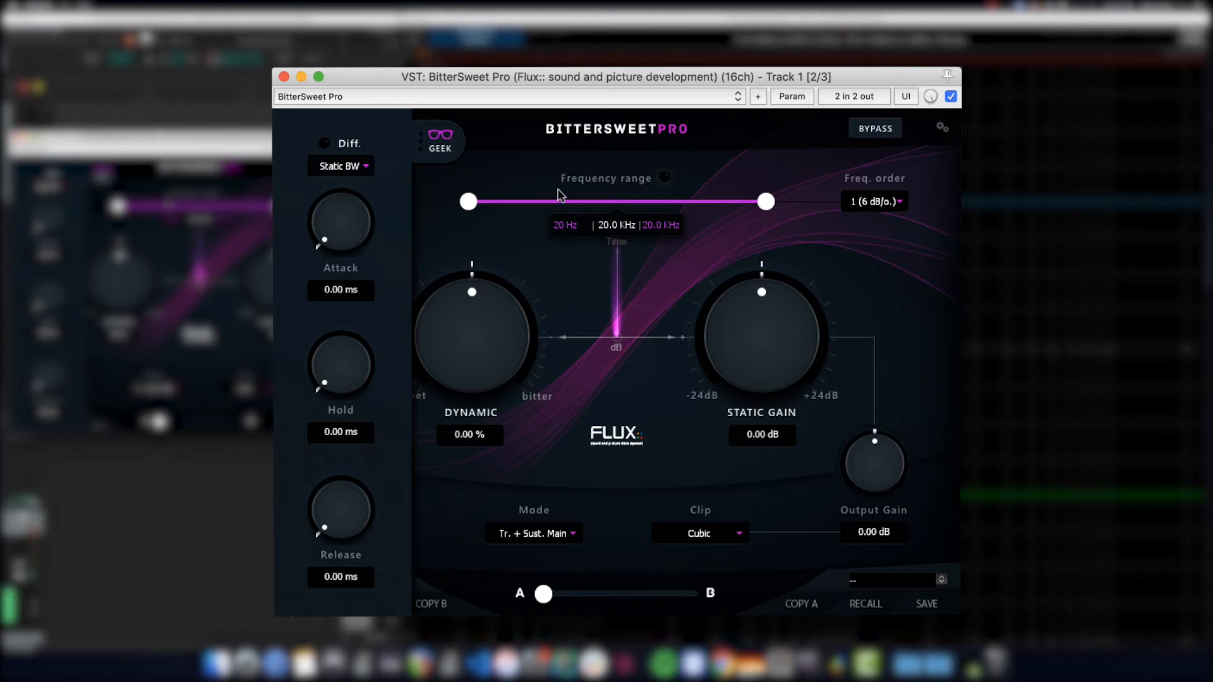
click(441, 141)
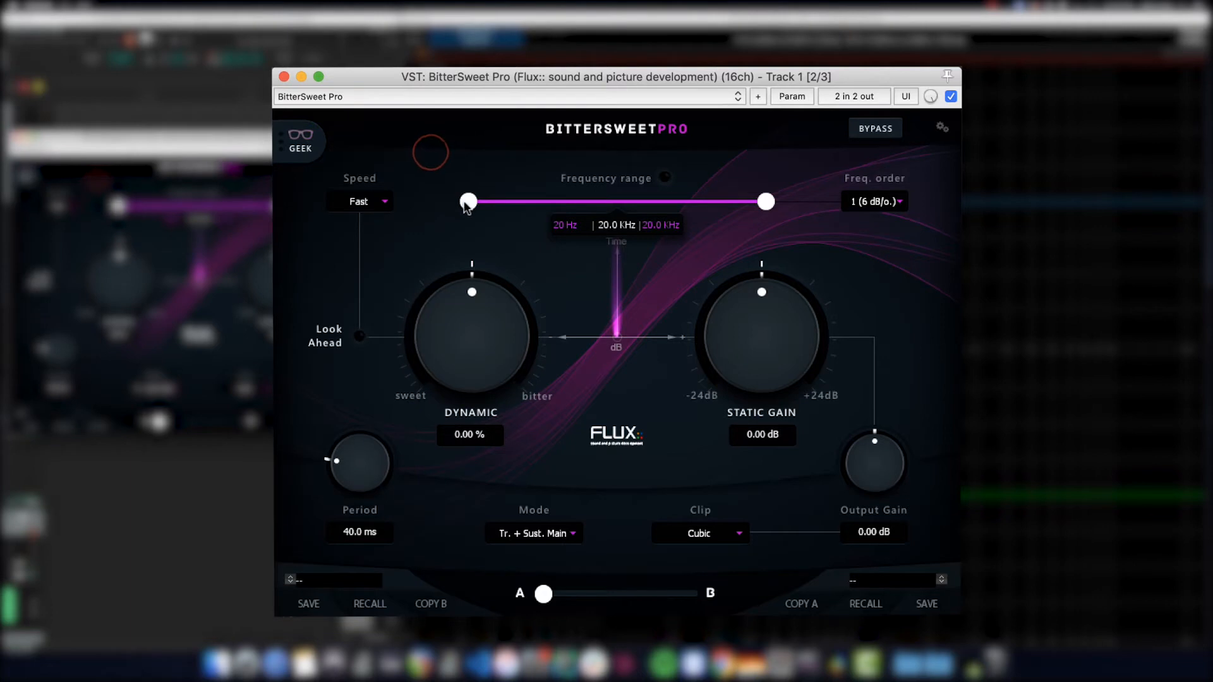
Narrow the frequency range to about 176 Hz to 1.8 kHz and raise the static gain to about 4.63 dB.
drag(468, 202, 563, 202)
drag(766, 201, 668, 213)
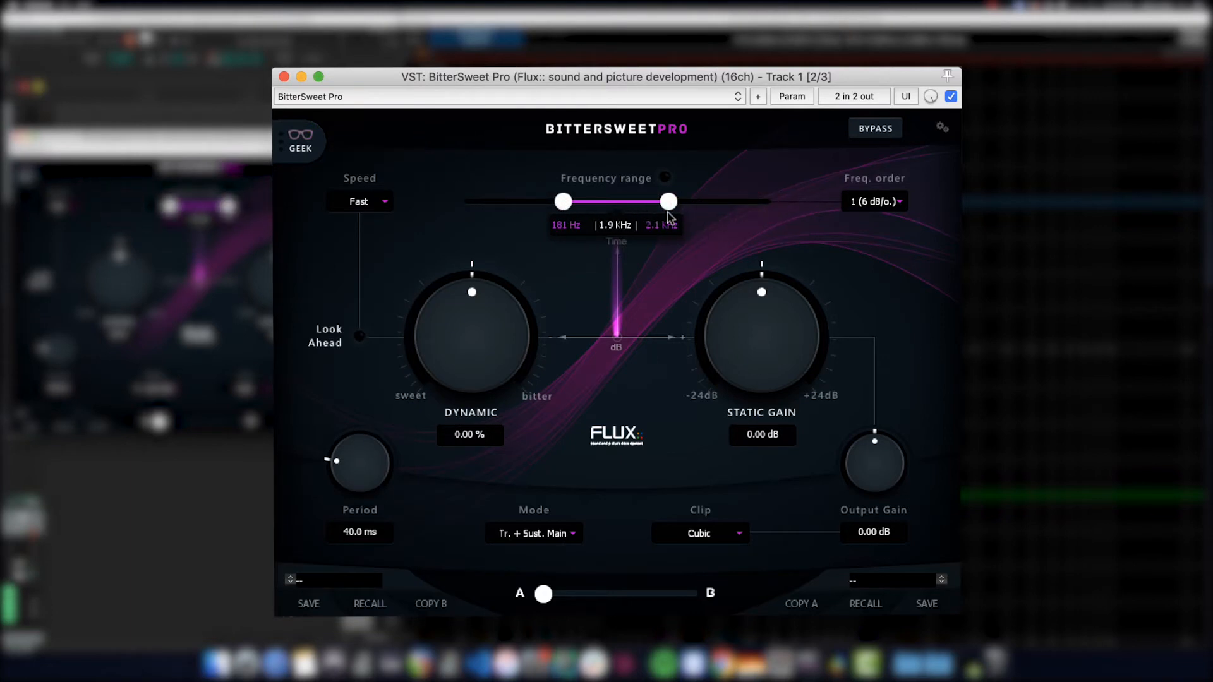
click(854, 204)
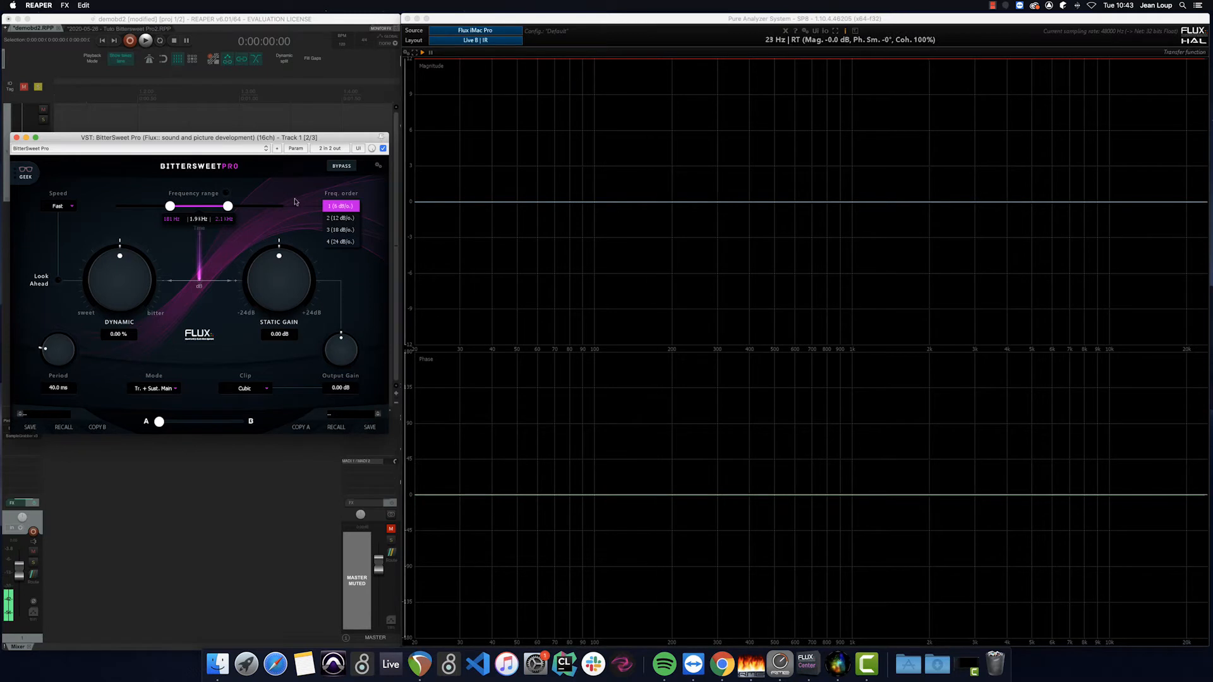
drag(222, 206, 169, 207)
mouse_move(291, 266)
mouse_down()
mouse_move(278, 282)
mouse_move(295, 274)
mouse_up()
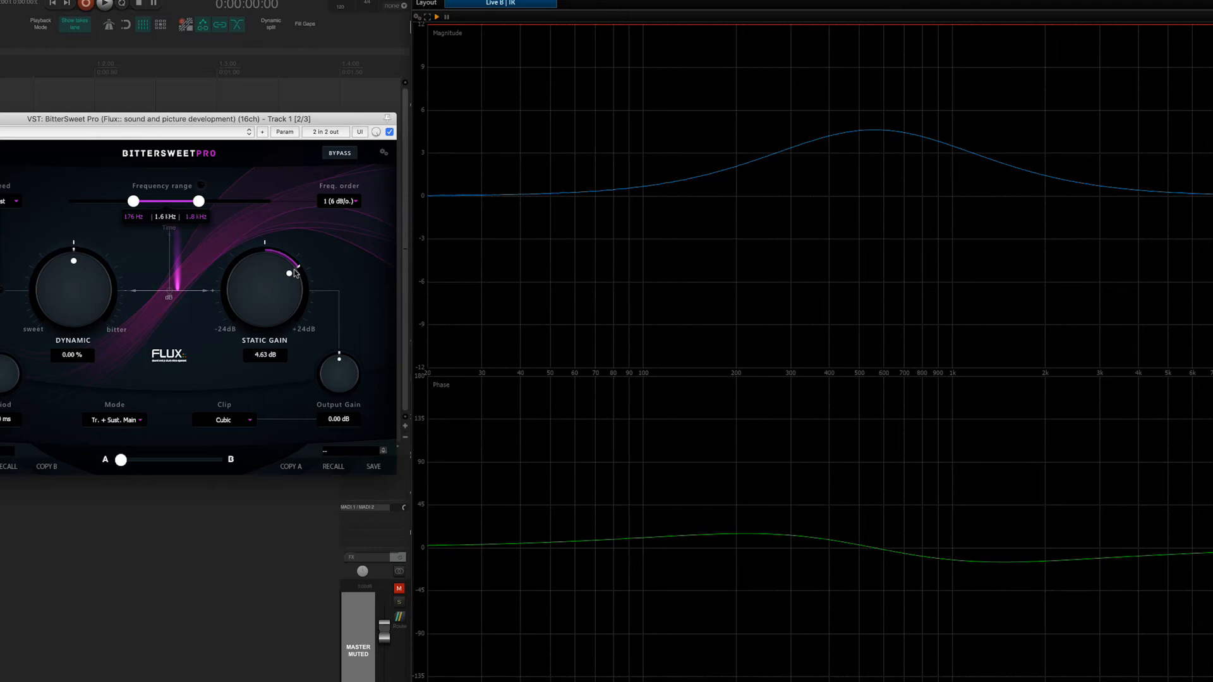
Raise the frequency order through 2 and 3 to 4 (24 dB/o.), and extend the frequency range's upper limit.
click(335, 204)
click(332, 219)
click(337, 202)
click(335, 228)
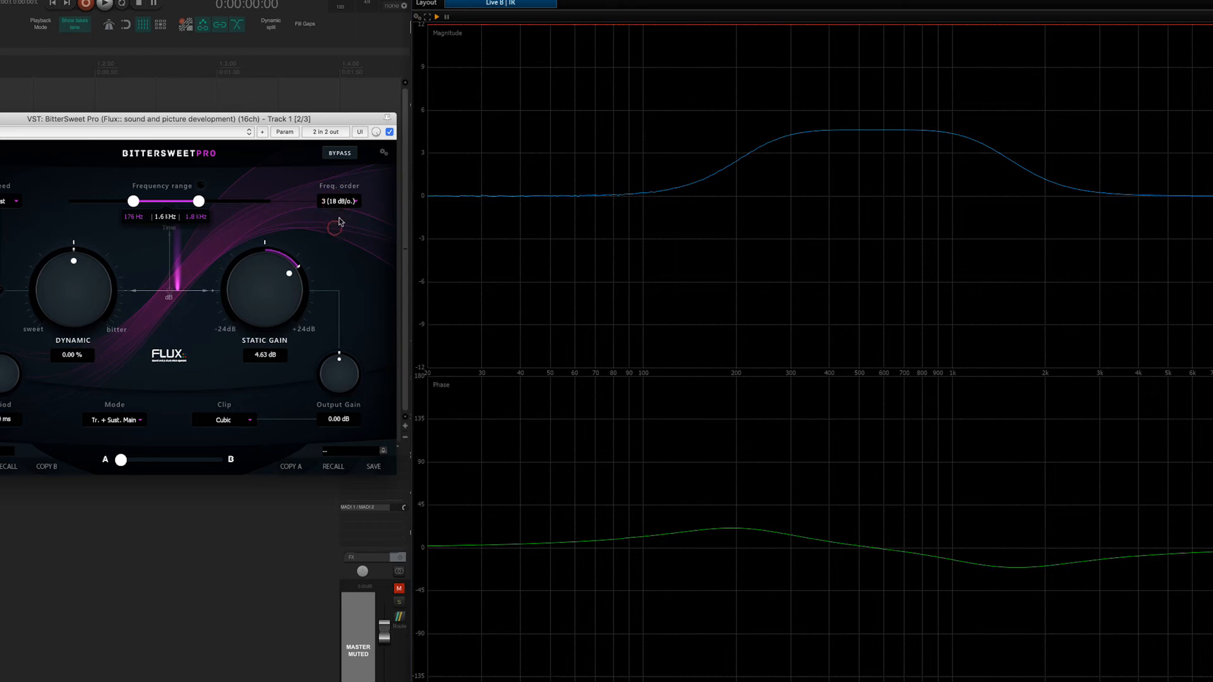
click(338, 201)
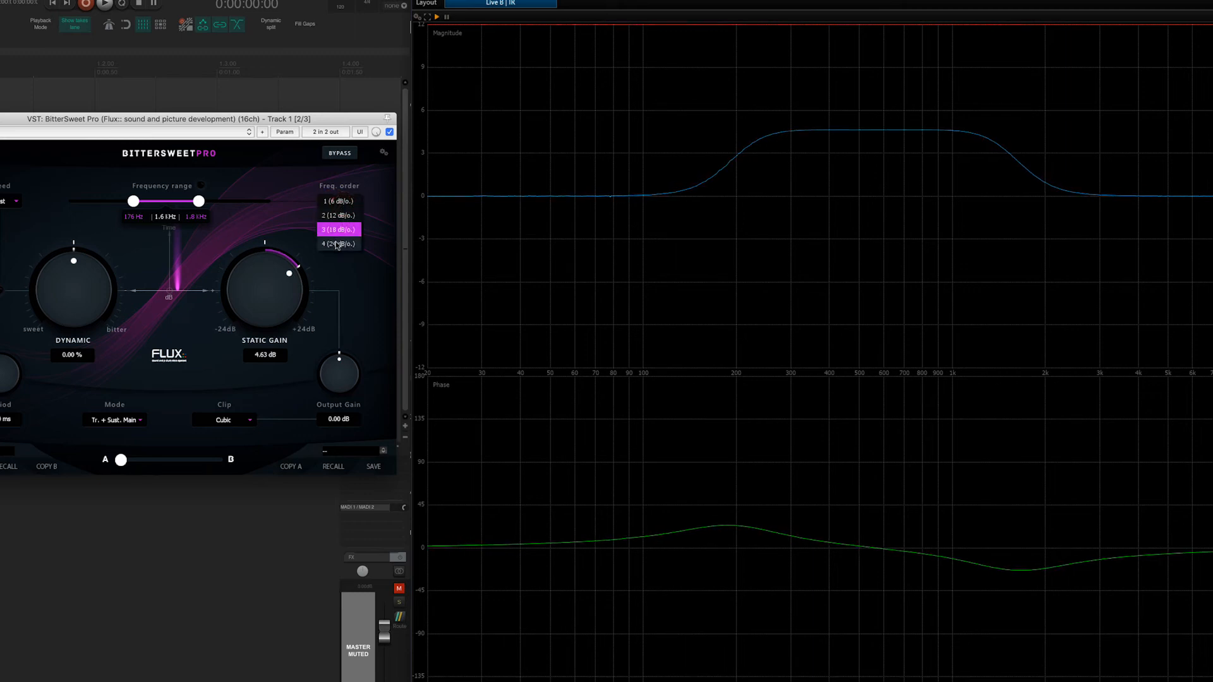
click(336, 244)
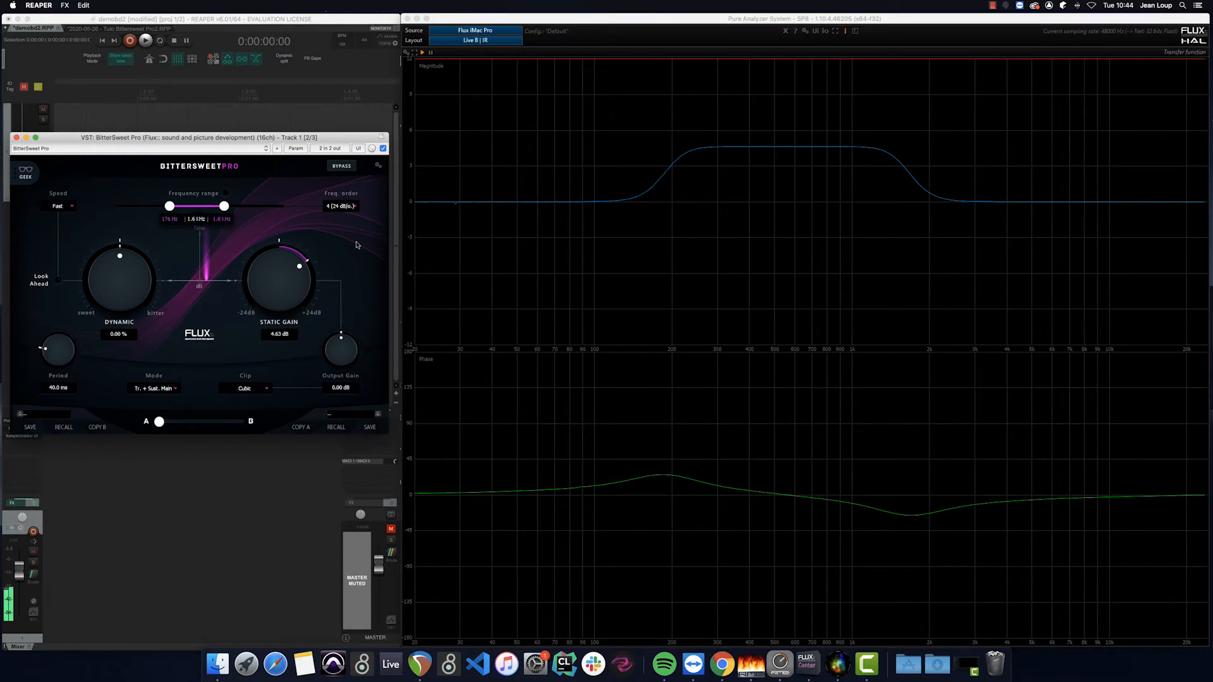
drag(225, 207, 295, 215)
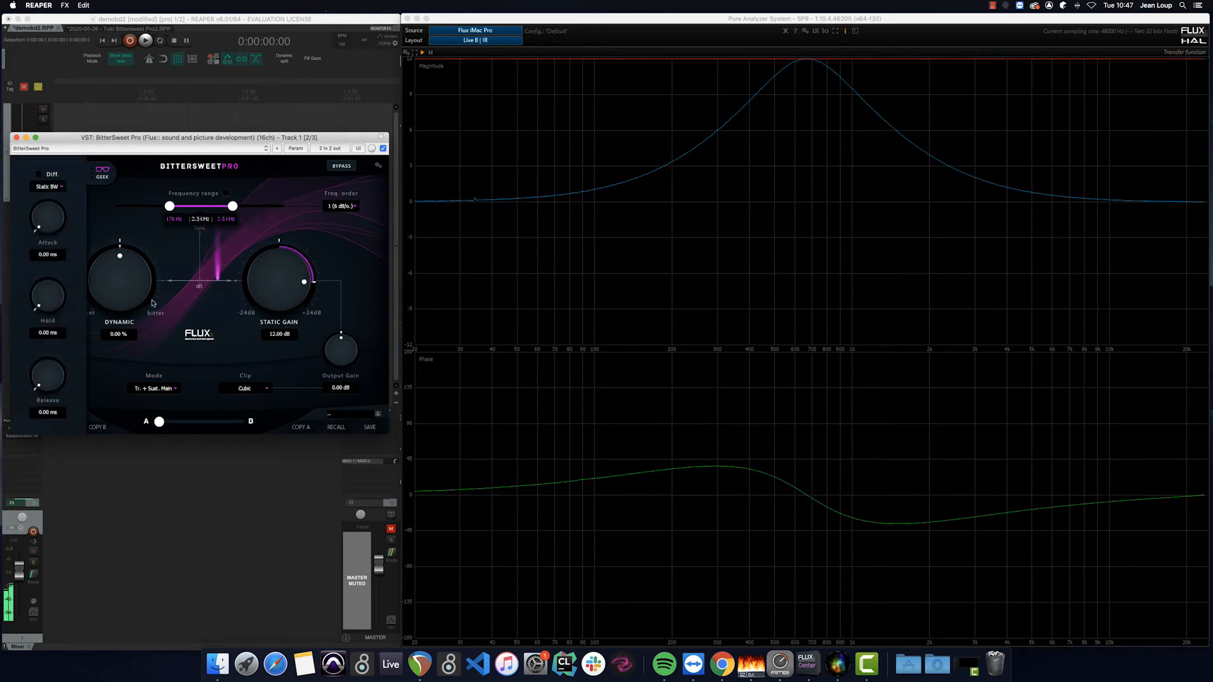
Switch the filter type to Flat Sum and vary the static gain to compare the analyzer curve.
click(51, 190)
click(50, 197)
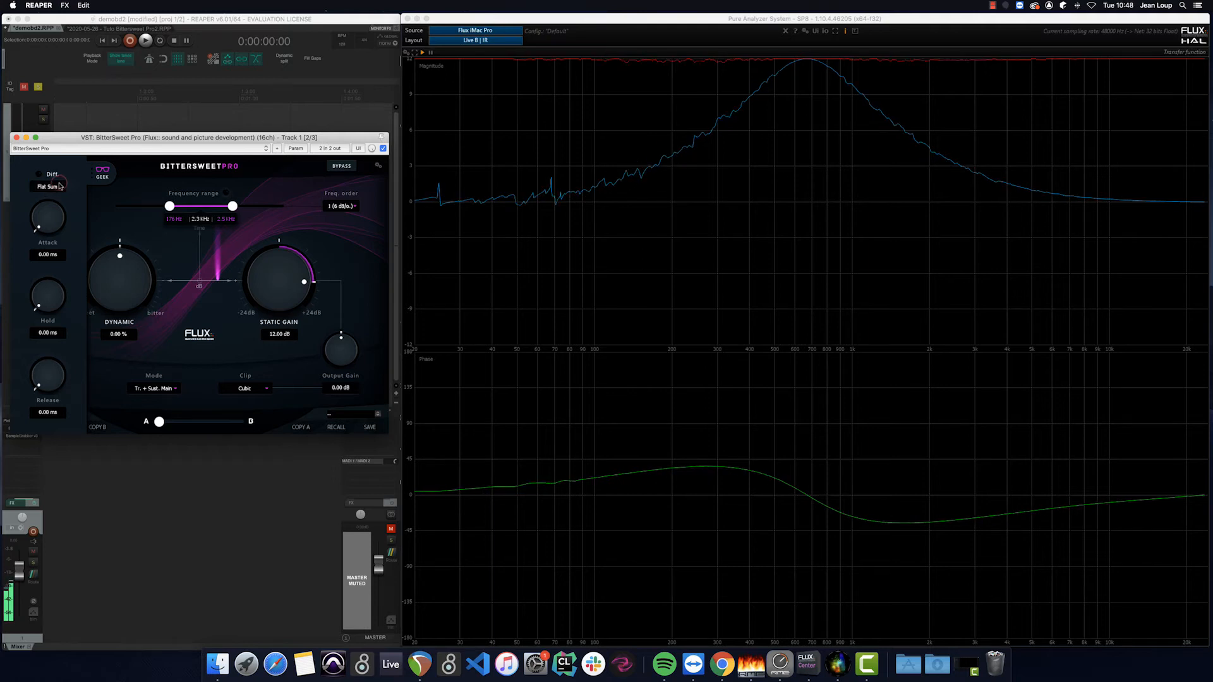
drag(273, 276, 262, 323)
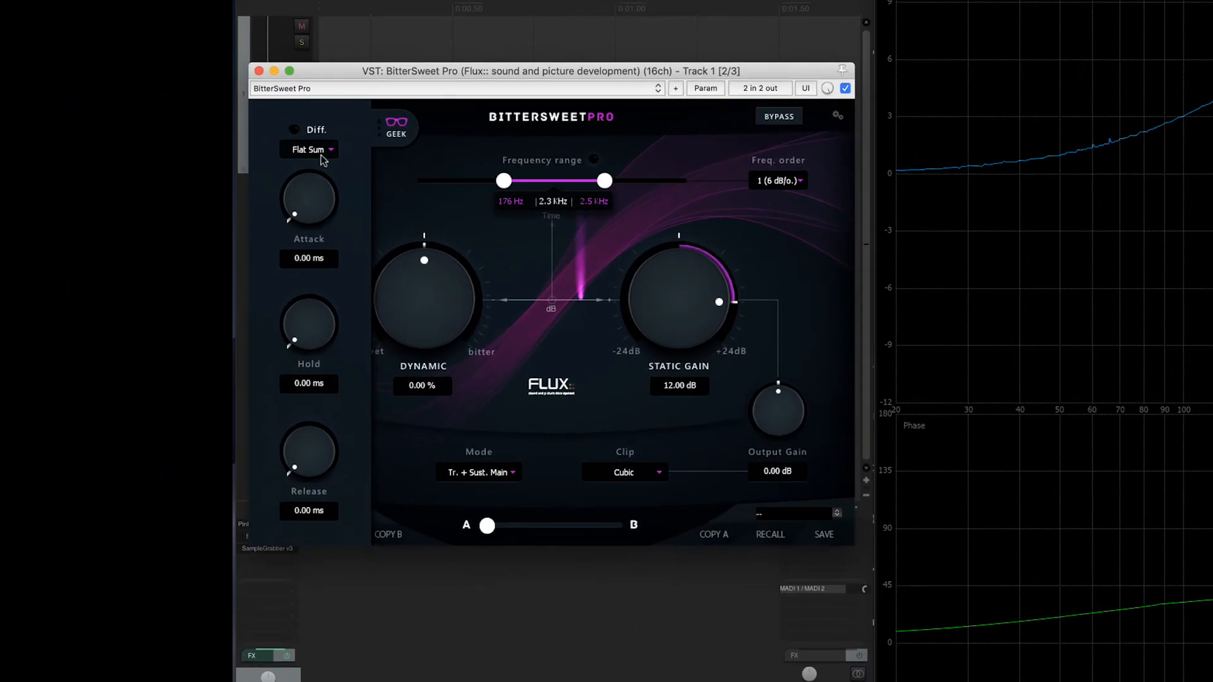
Switch the filter type to Static BW, vary the static gain, and set it to exactly 12 dB.
click(50, 189)
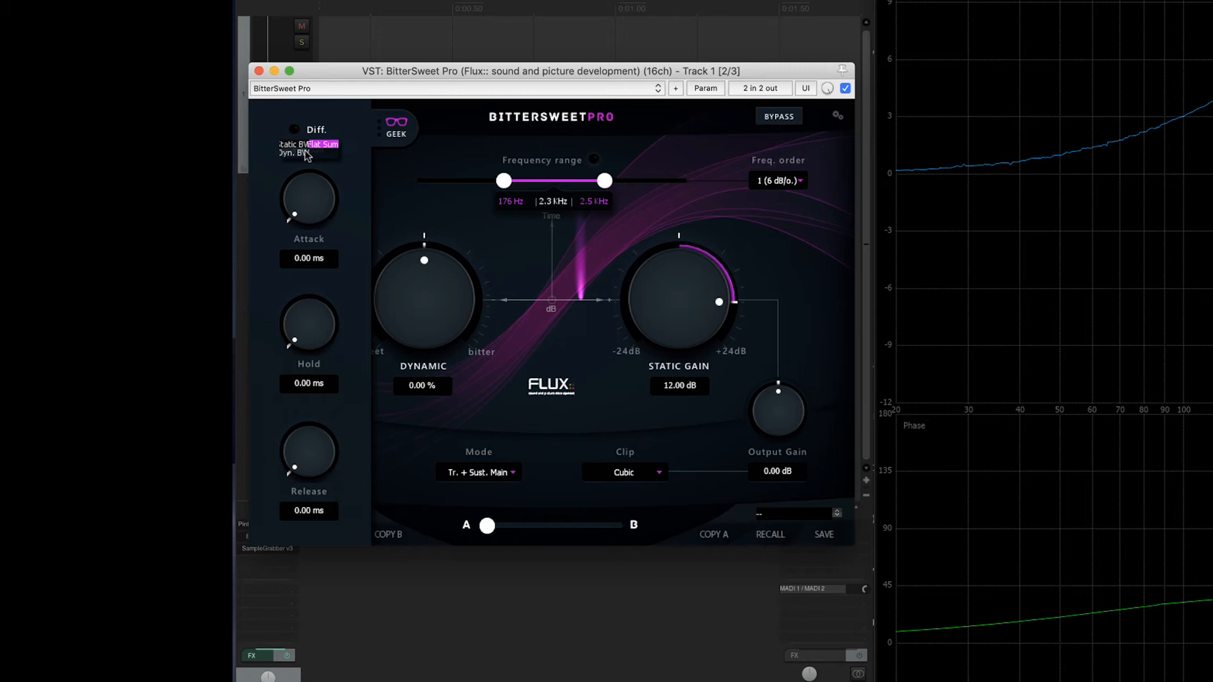
click(304, 153)
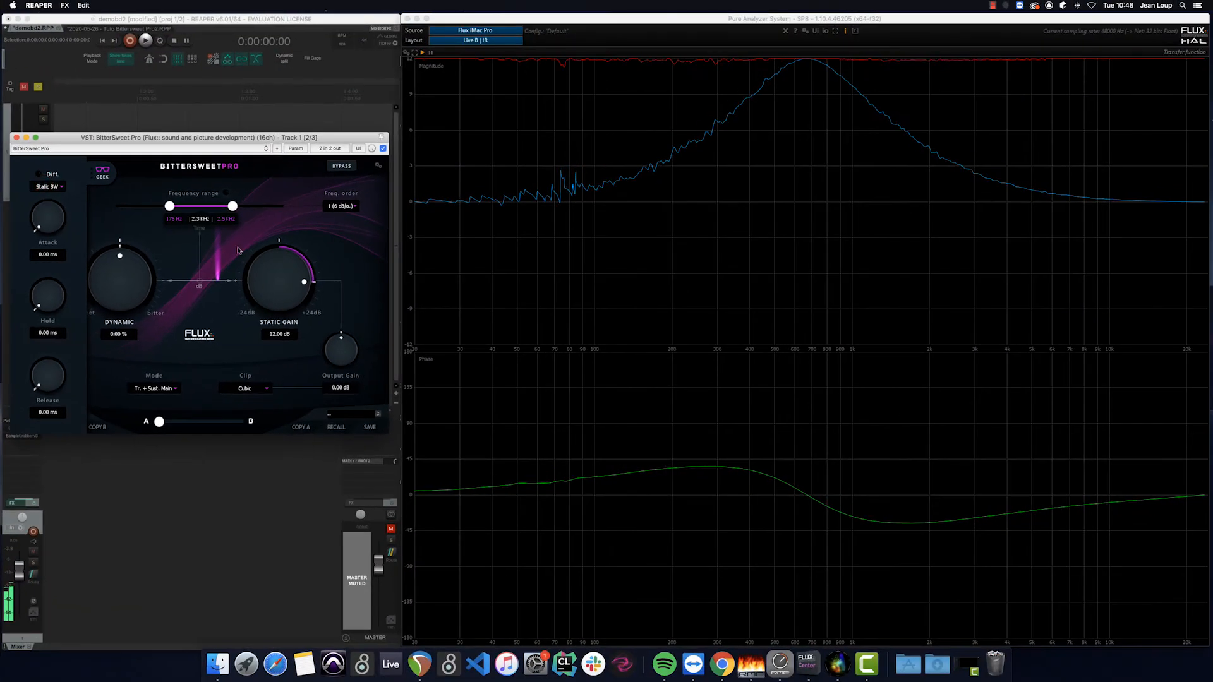
mouse_move(294, 272)
mouse_down()
mouse_move(275, 312)
mouse_move(300, 274)
mouse_up()
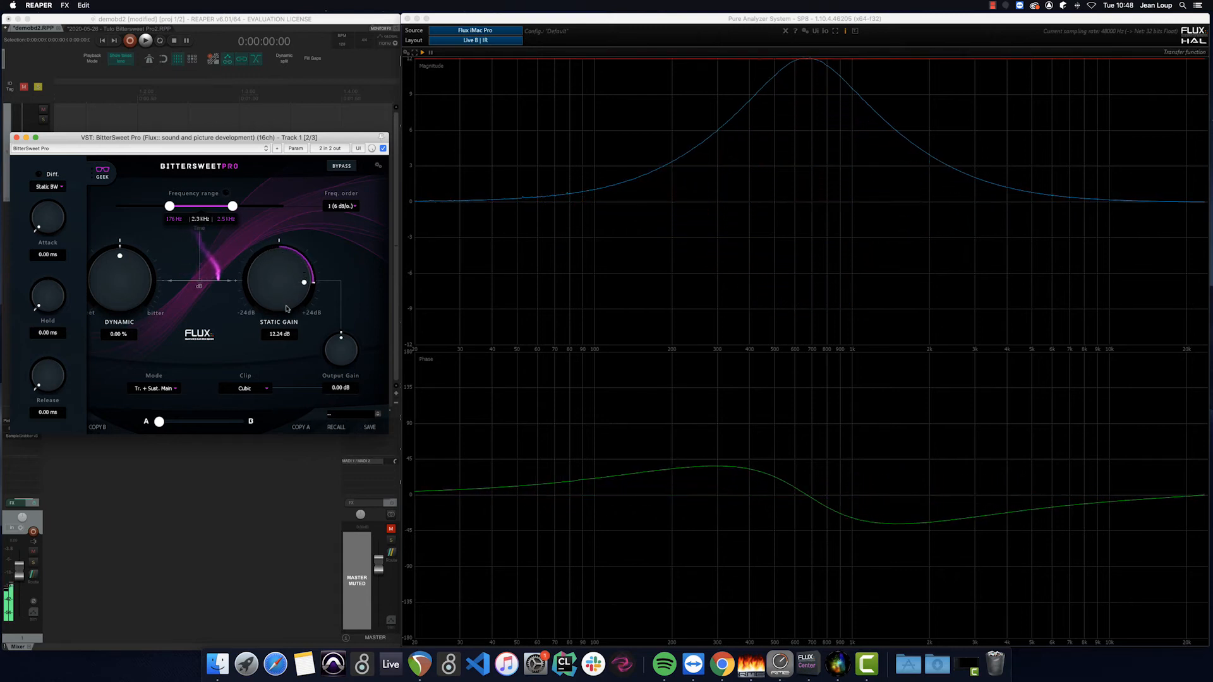
double_click(286, 335)
text(12)
key(Return)
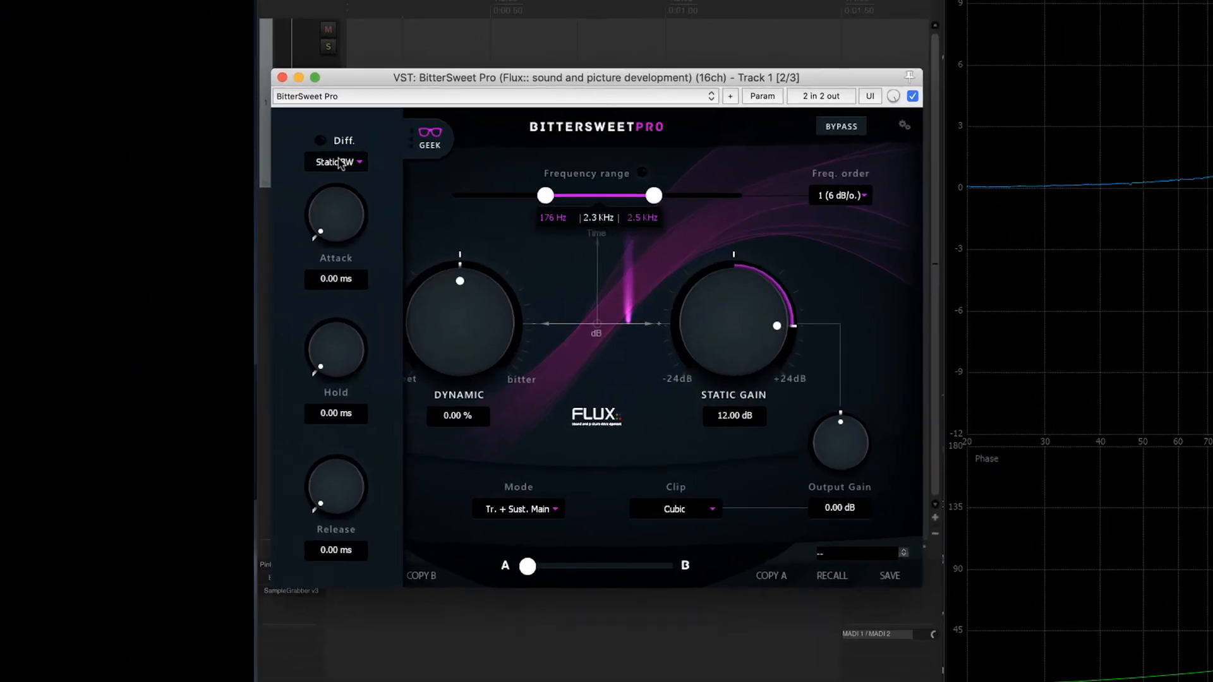
Switch the filter type to Dyn. BW and vary the static gain to examine its effect on the bandwidth.
click(48, 186)
click(335, 168)
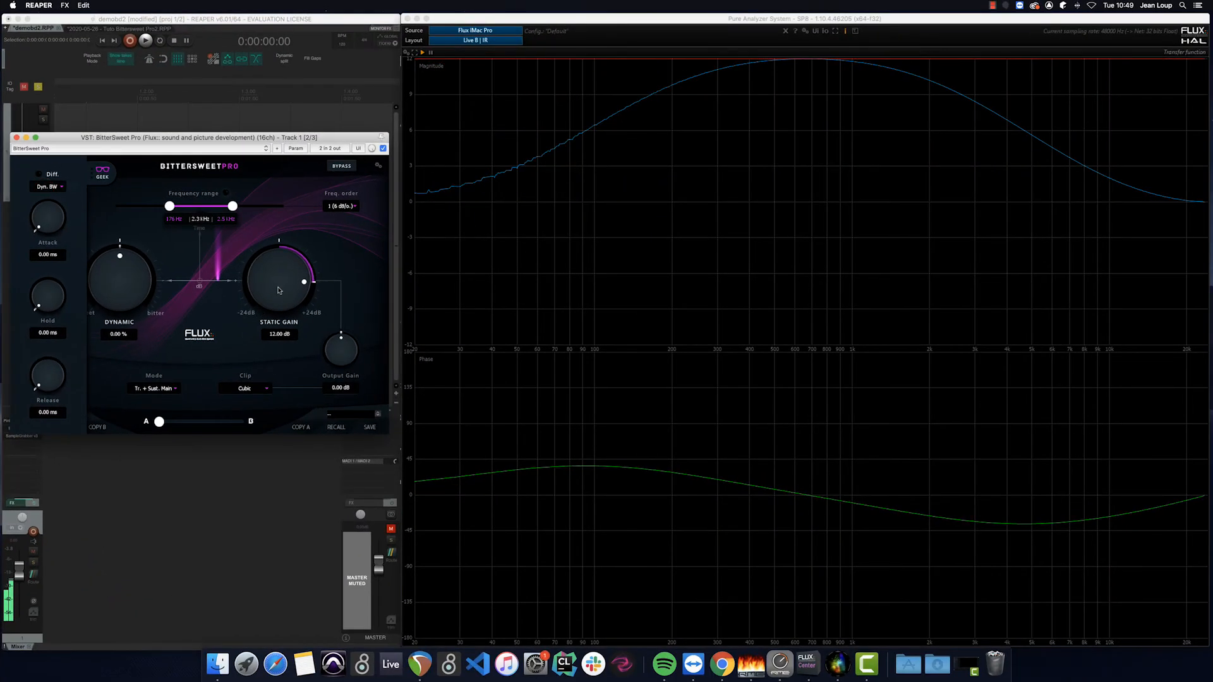
drag(278, 291, 272, 315)
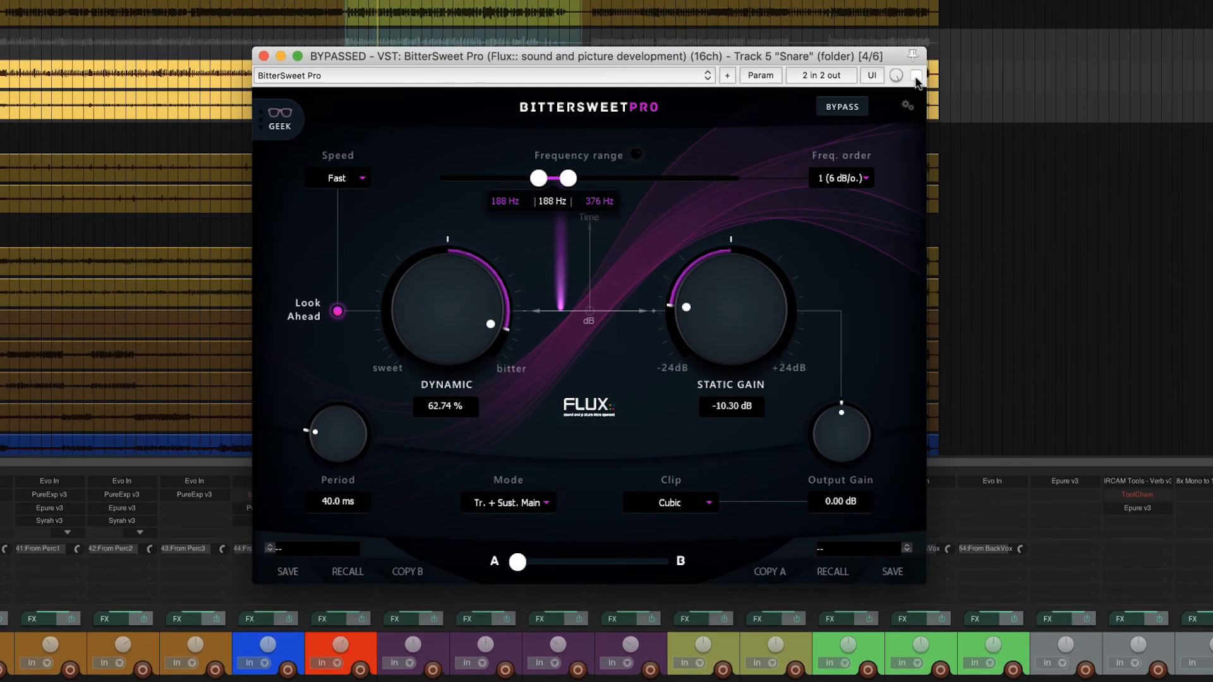
Compare the snare track with and without BitterSweet Pro during playback, leaving the plug-in enabled.
click(917, 76)
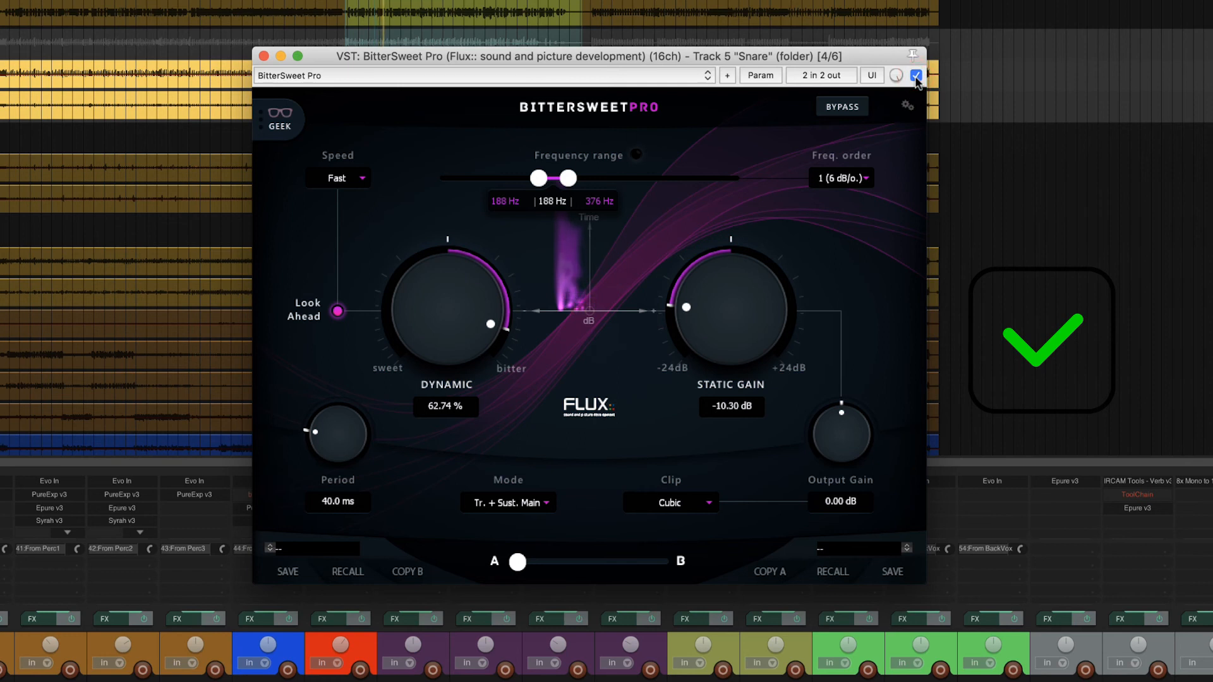
click(916, 75)
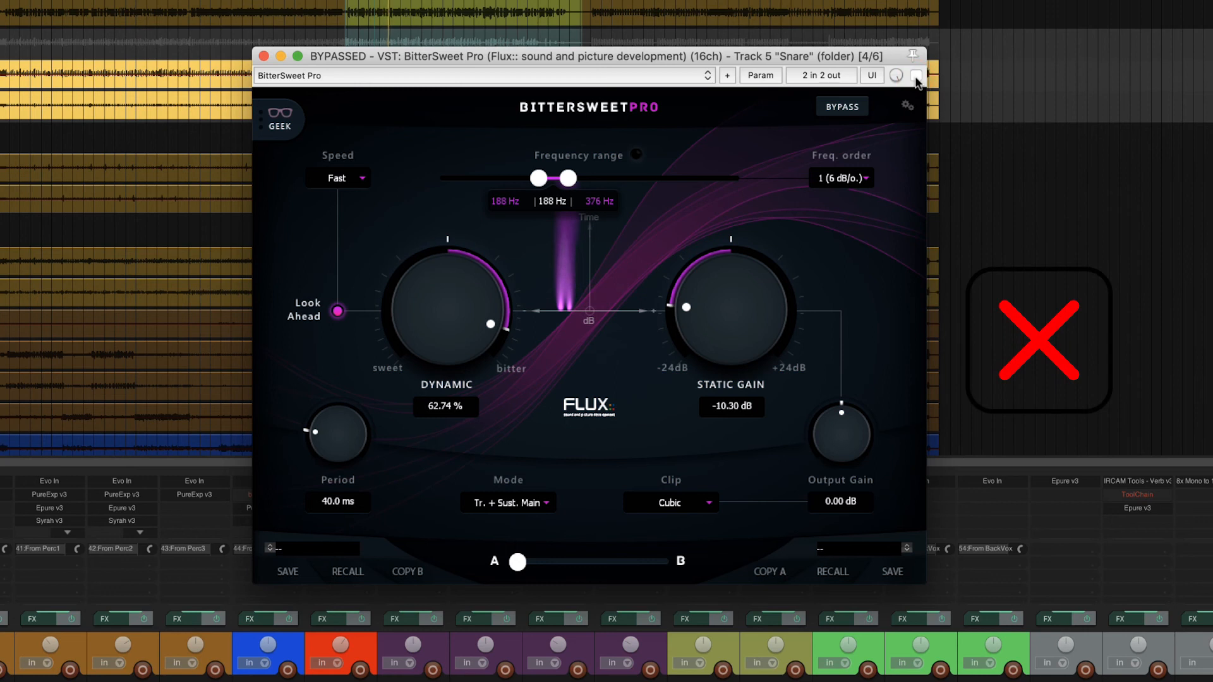
click(916, 75)
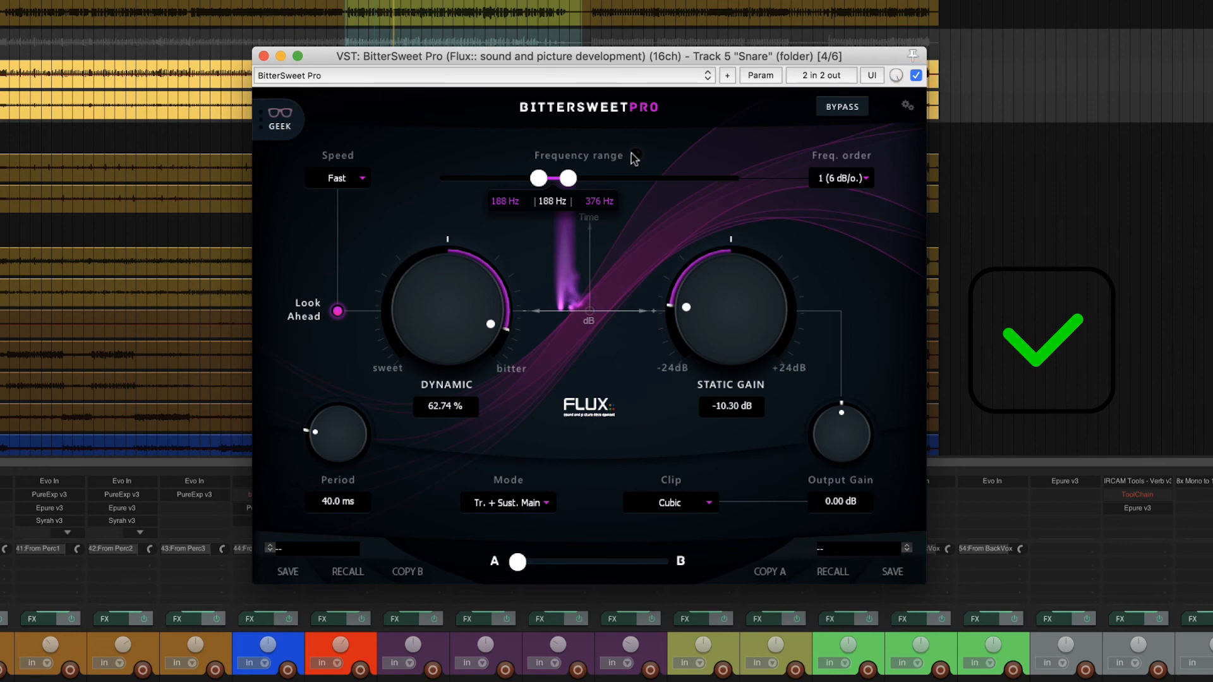